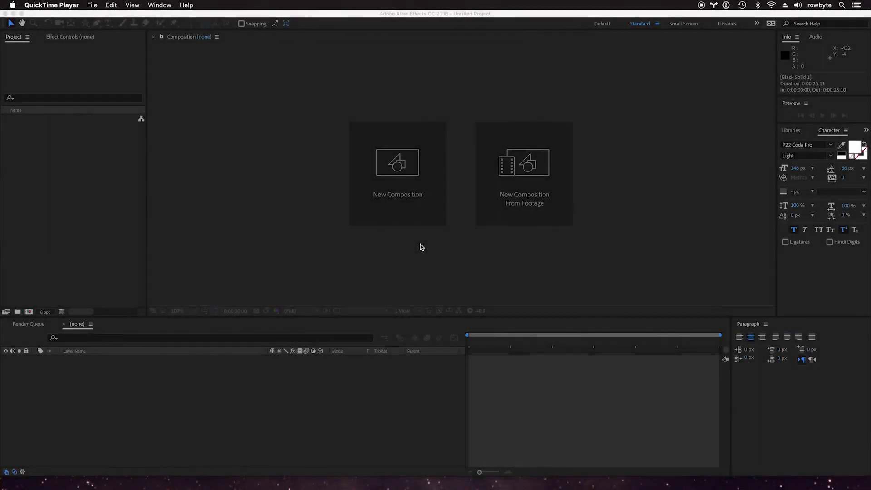
- Create a new composition with default settings and add a black solid layer
left_click(418, 204)
left_click(418, 205)
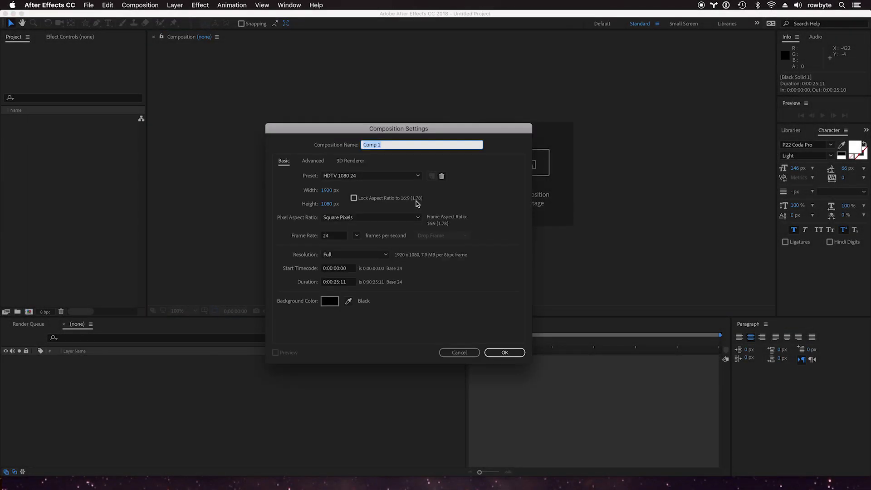
key("Return")
key("super+y")
key("Return")
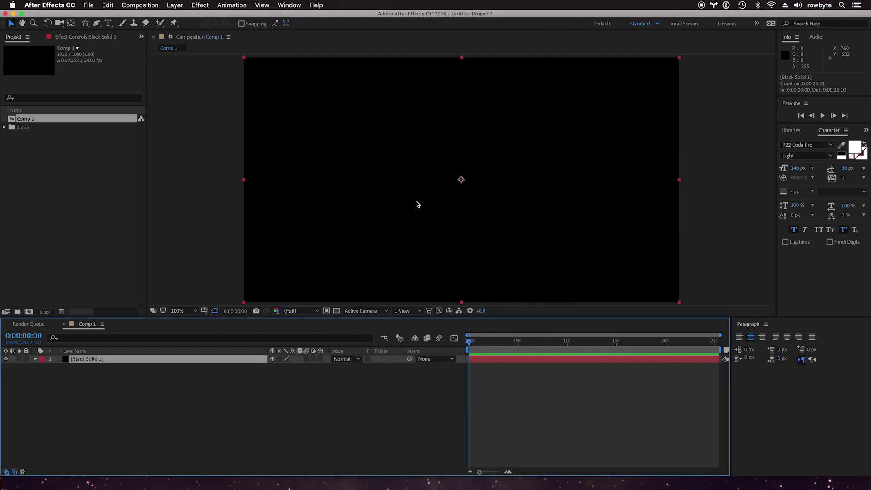
- Apply the Rowbyte Aura effect to the solid and move ahead in time so the rings appear
left_click(200, 5)
mouse_move(203, 194)
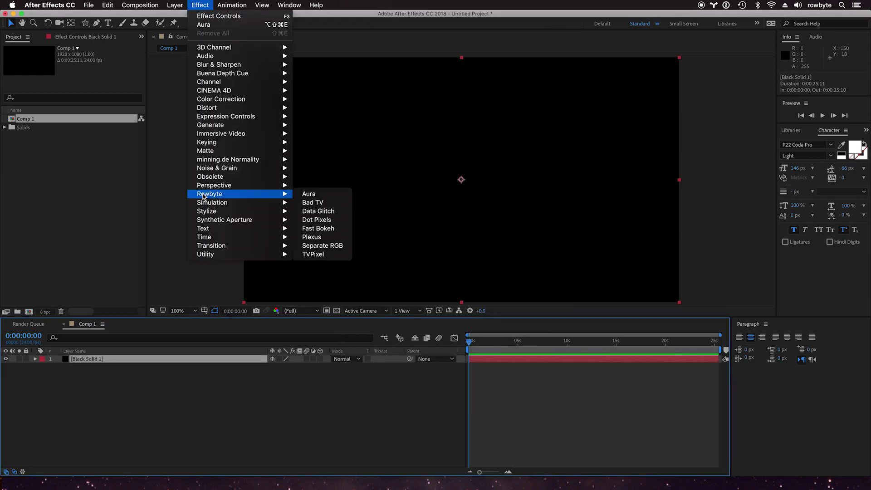
left_click(340, 194)
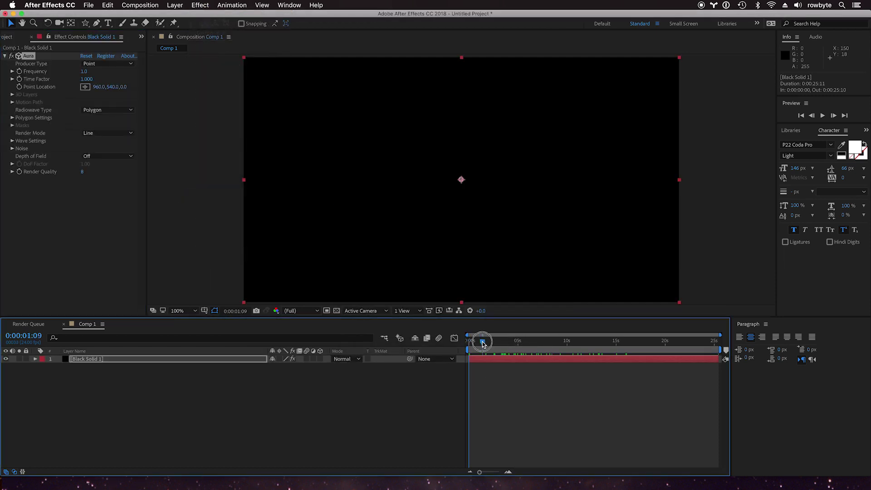
left_click_drag(483, 341, 610, 341)
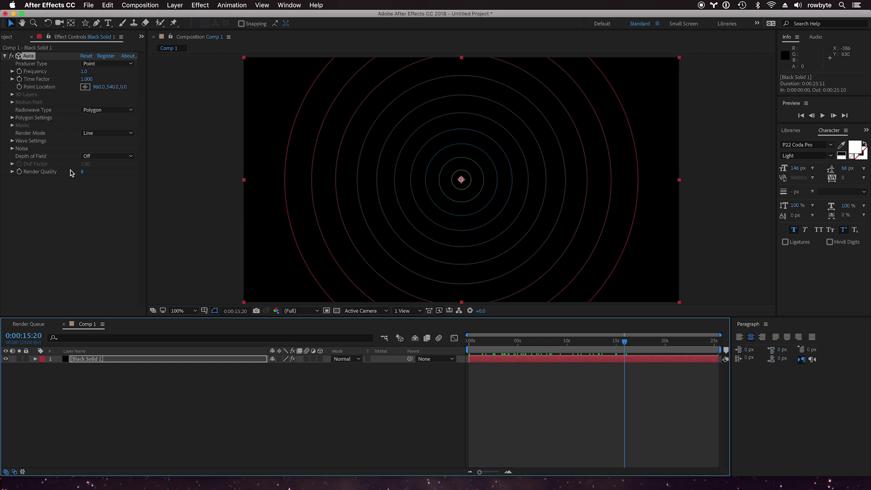
left_click(90, 136)
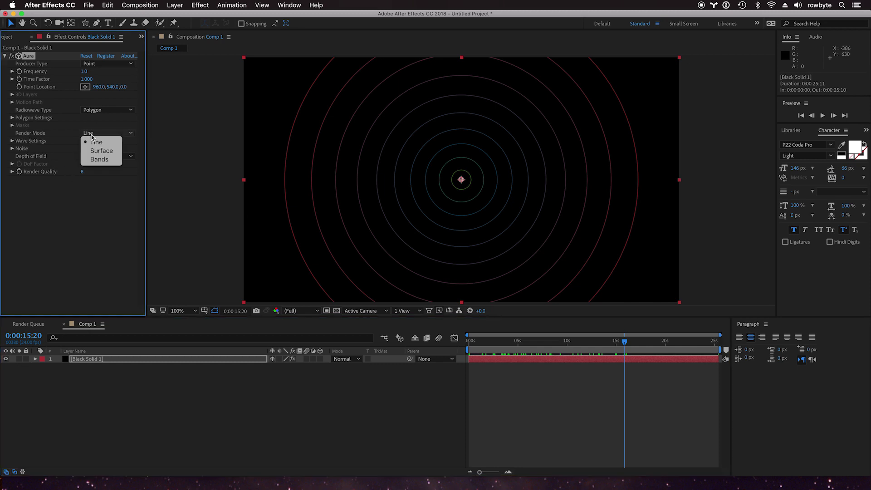
left_click(93, 161)
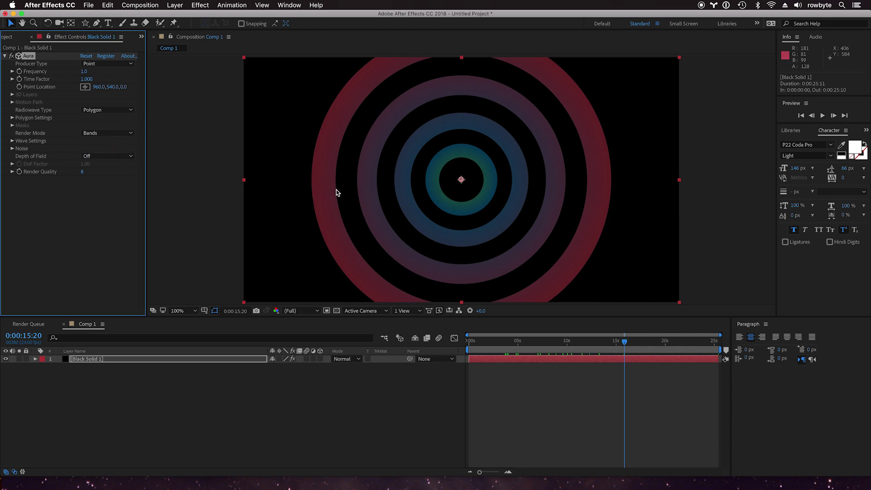
left_click(118, 133)
left_click(93, 141)
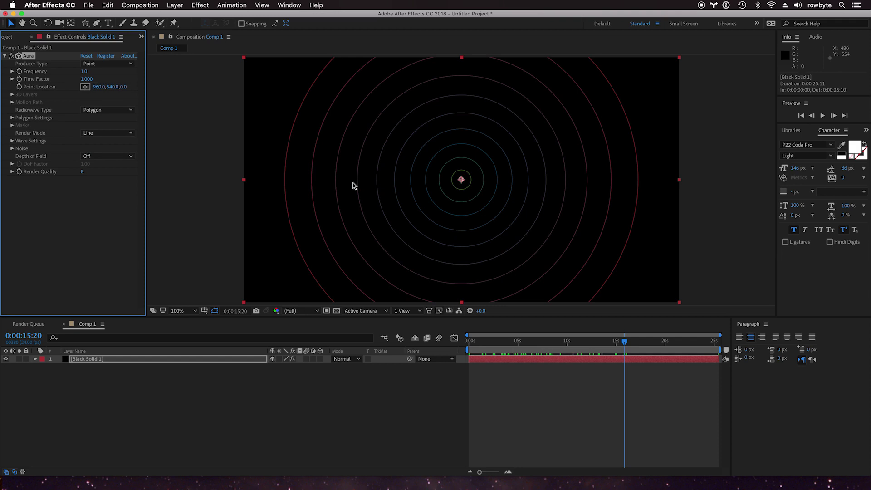
left_click(126, 134)
left_click(103, 159)
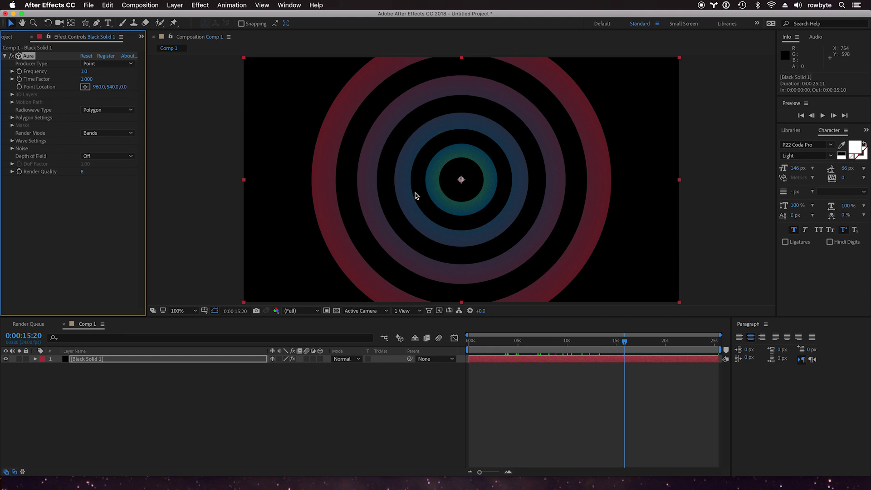
left_click_drag(480, 343, 637, 342)
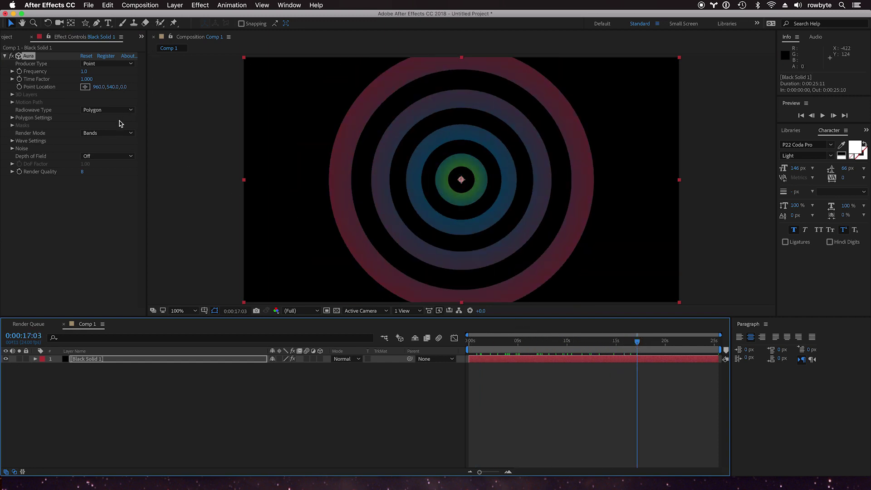
left_click(115, 134)
left_click(113, 144)
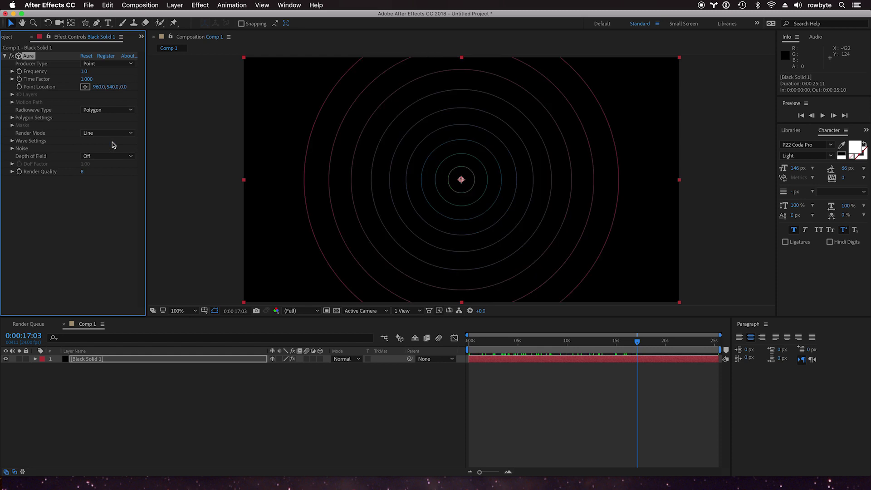
- Set the Aura Frequency to 3.0
left_click(83, 71)
type("3")
key("Return")
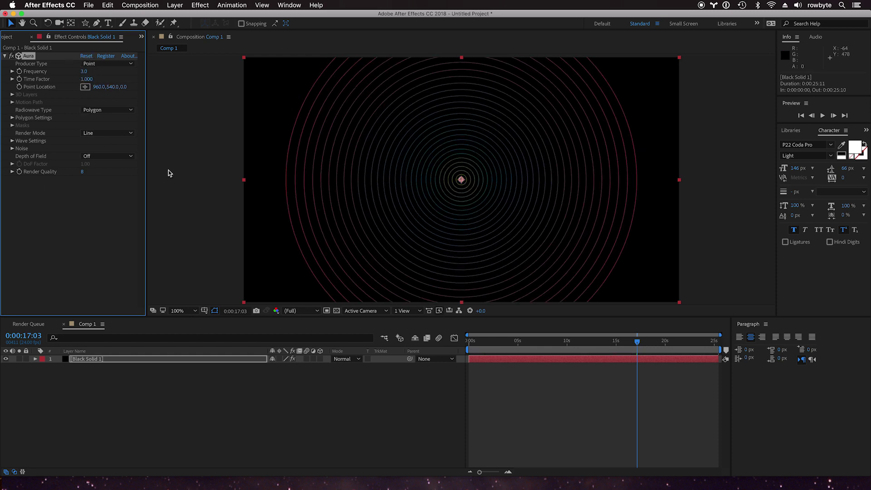
- Set End Thickness to 1 under Wave Settings, then collapse Wave Settings
left_click(12, 141)
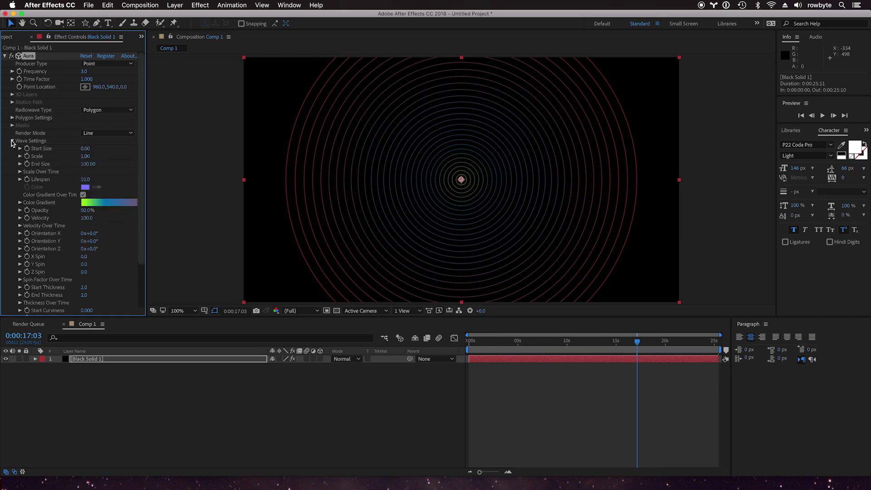
scroll(45, 218, "down", 2)
mouse_move(81, 265)
left_mouse_down()
mouse_move(93, 263)
mouse_move(82, 263)
mouse_move(94, 276)
mouse_move(86, 273)
left_mouse_up()
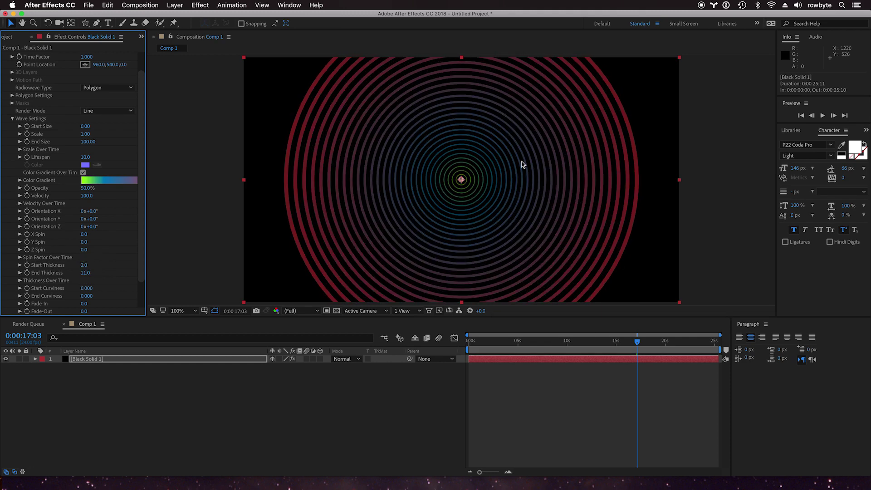
left_click(87, 273)
type("1")
key("Return")
scroll(45, 182, "up", 2)
left_click(12, 141)
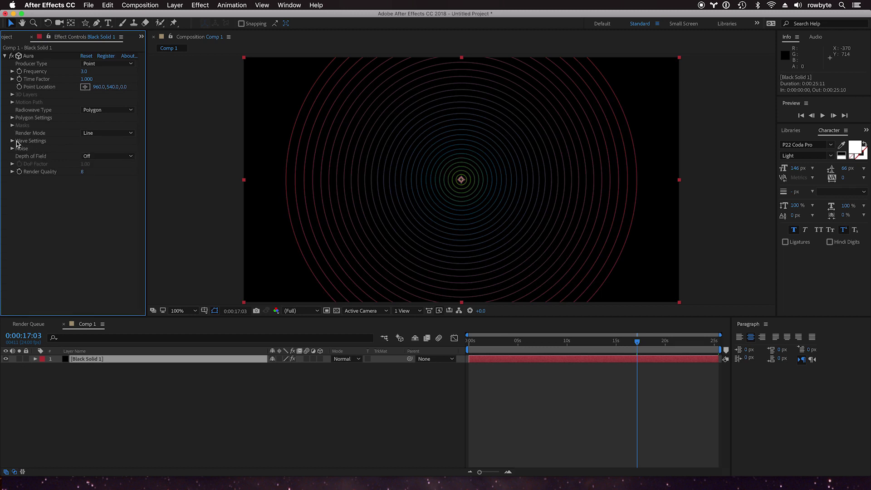
left_click(87, 134)
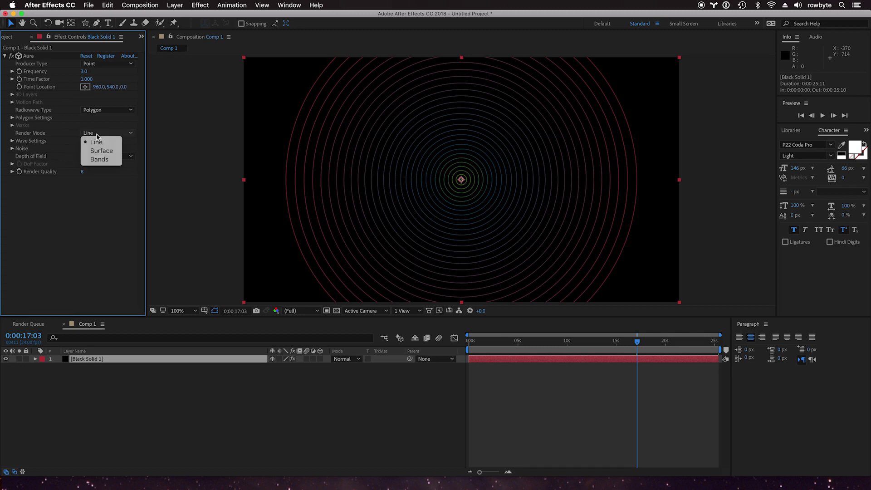
- Switch Aura's Render Mode to Bands and bring Frequency down to 0.4, previewing the wide bands
left_click(99, 160)
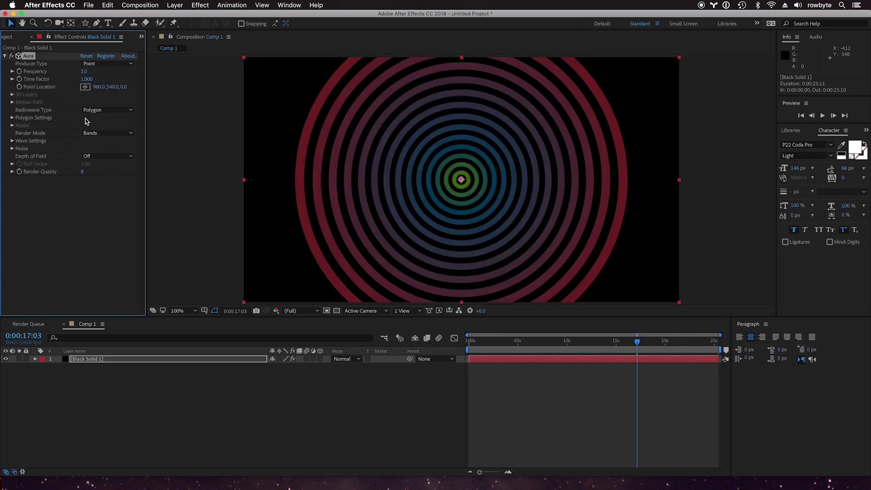
left_click_drag(83, 73, 90, 74)
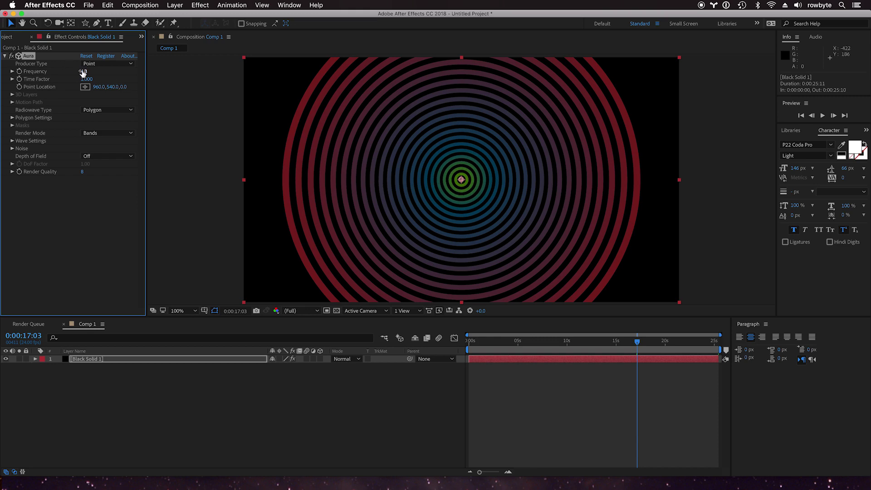
left_click_drag(82, 73, 200, 74)
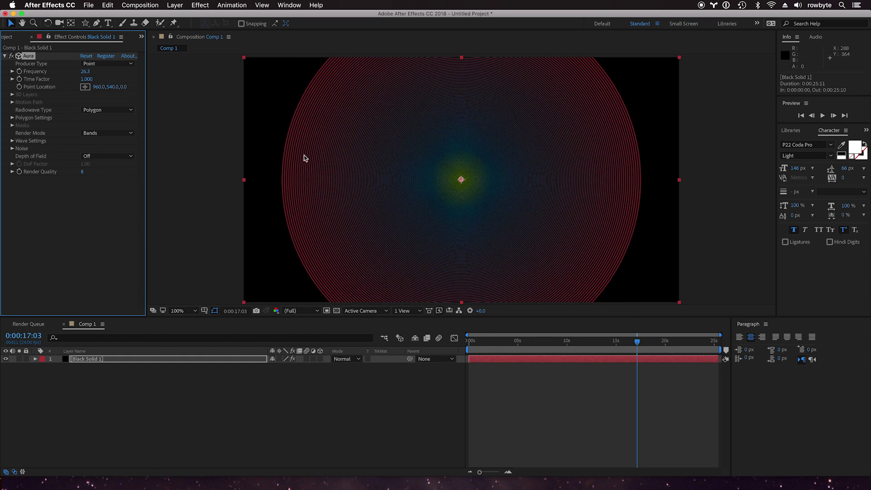
left_click_drag(84, 72, 25, 78)
left_click_drag(84, 70, 59, 75)
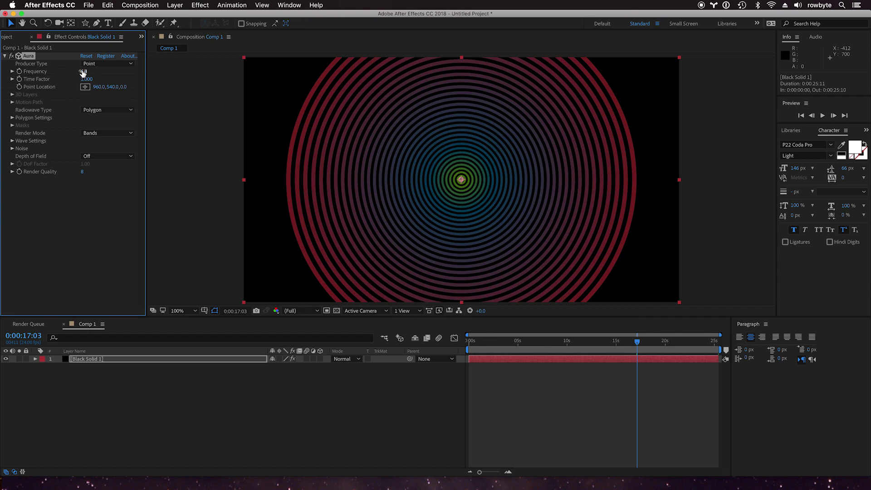
left_click_drag(82, 71, 59, 76)
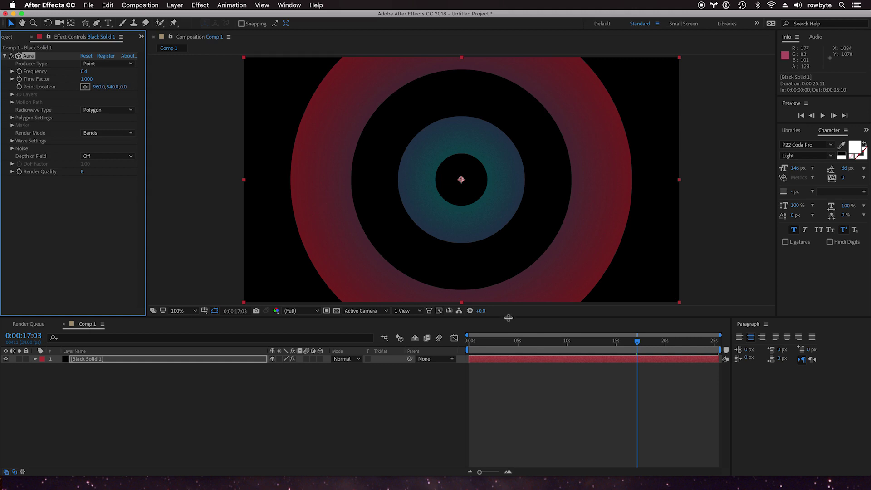
left_click_drag(539, 342, 645, 344)
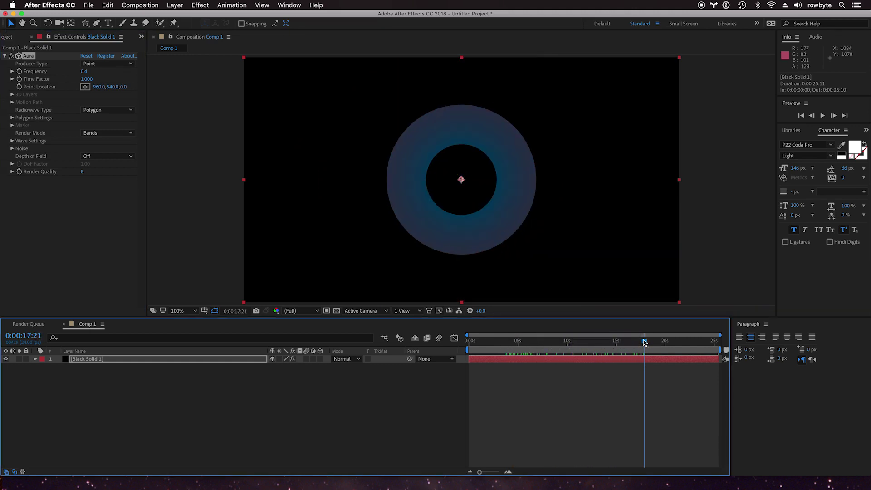
- Set the Aura Frequency to 1.0 and preview the rings at 14:18
left_click(84, 72)
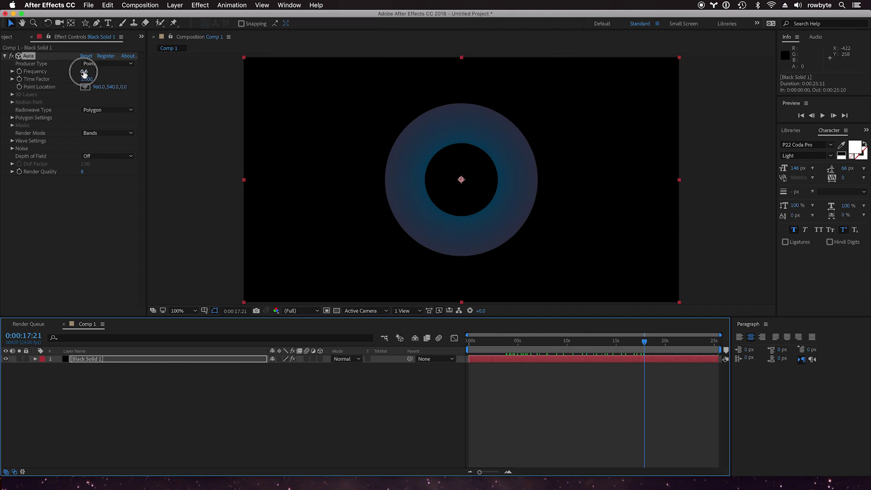
type("1")
key("Return")
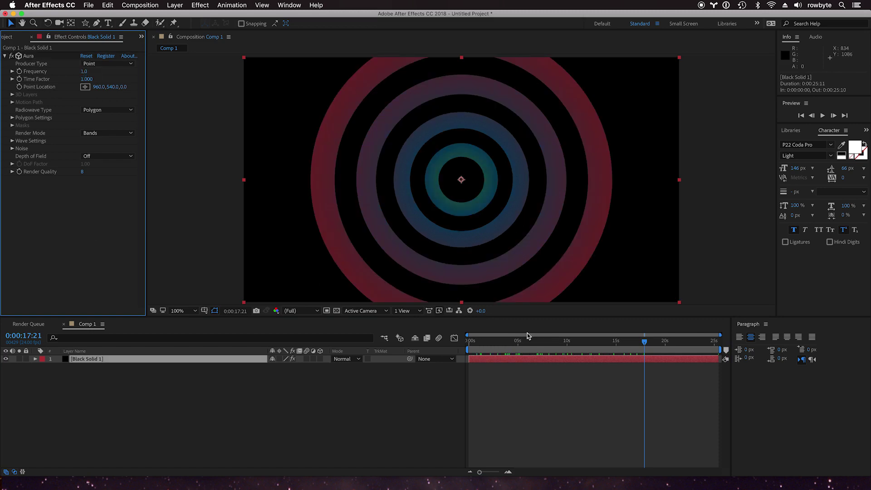
left_click_drag(534, 343, 614, 342)
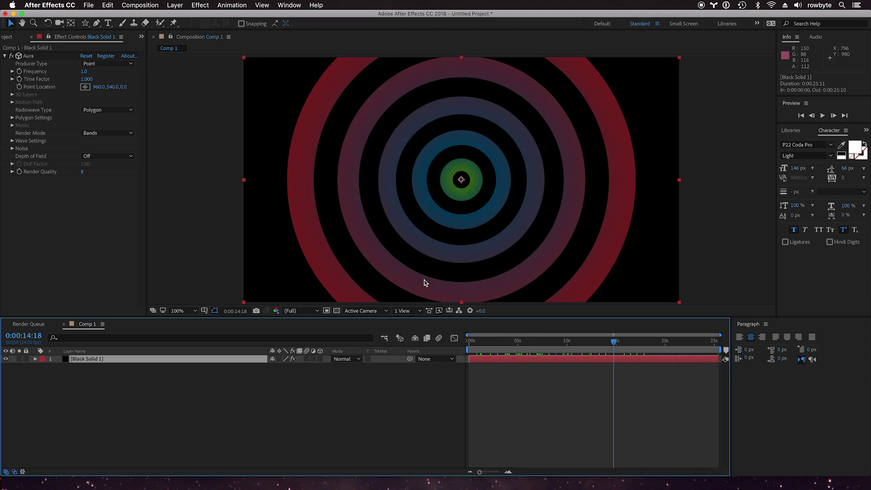
- Raise Noise Start Amplitude to 97 and increase Noise Evolution Rate to 2.440
left_click(13, 149)
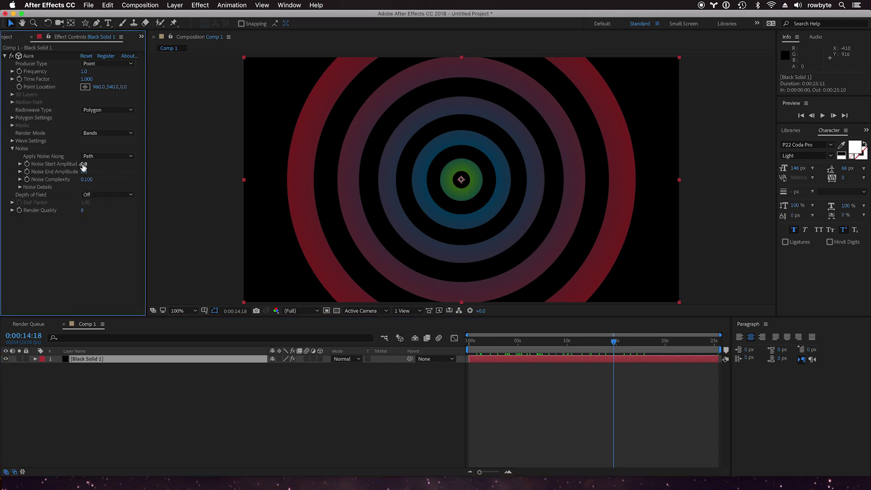
left_click_drag(83, 165, 142, 171)
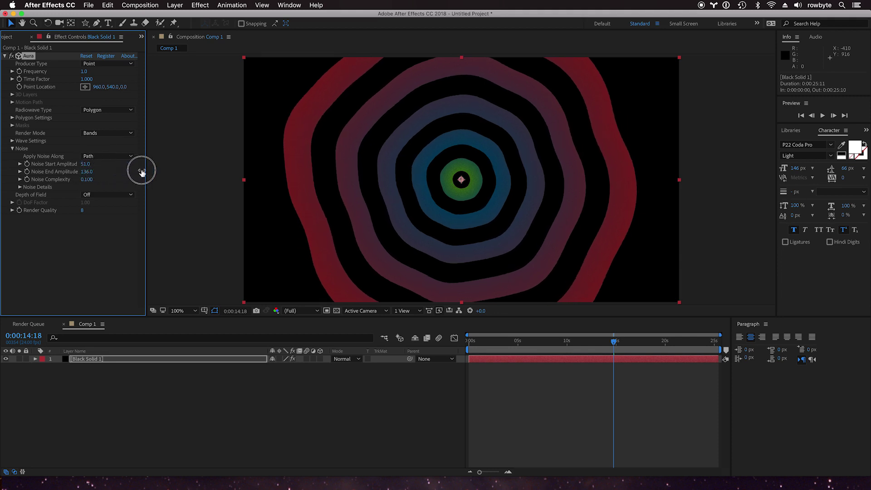
mouse_move(86, 165)
left_mouse_down()
mouse_move(106, 164)
mouse_move(92, 174)
left_mouse_up()
left_click(20, 187)
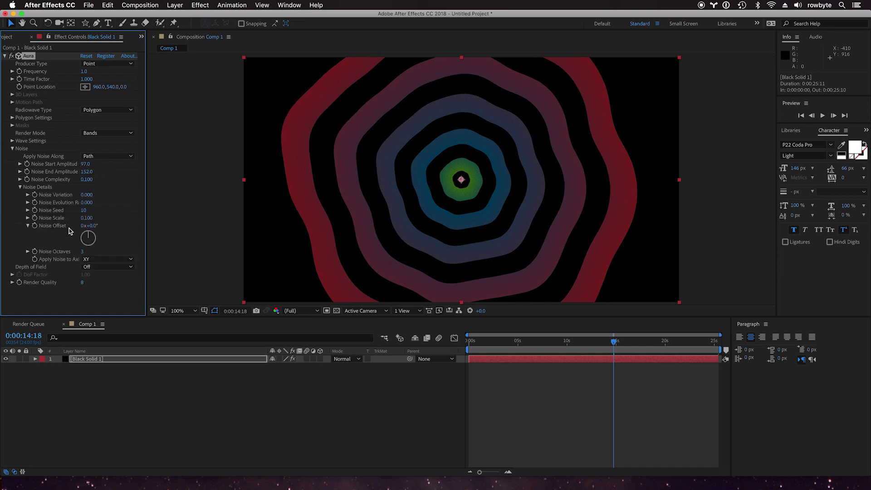
left_click_drag(87, 205, 147, 202)
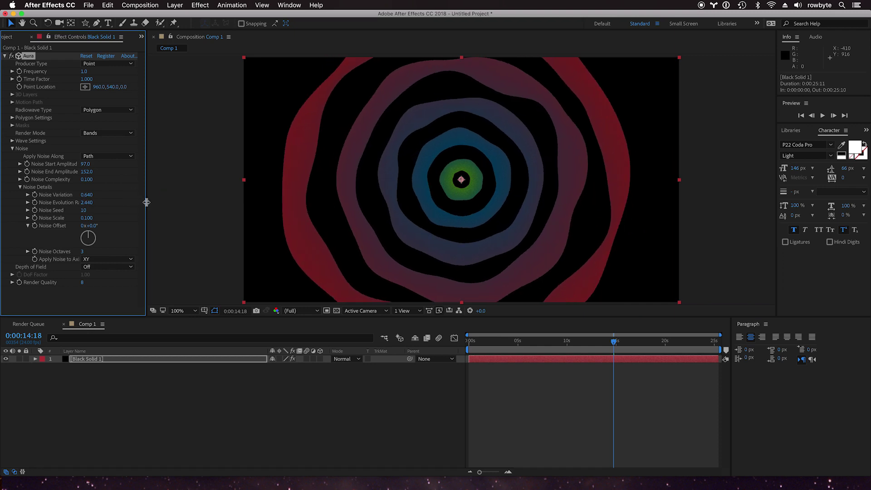
left_click(177, 5)
- Add a new Camera layer with its default settings
mouse_move(254, 15)
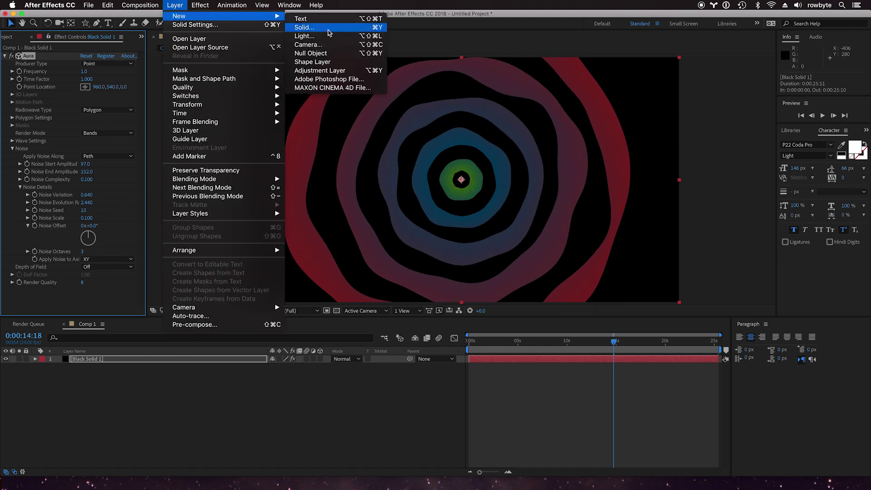
left_click(320, 45)
left_click(581, 344)
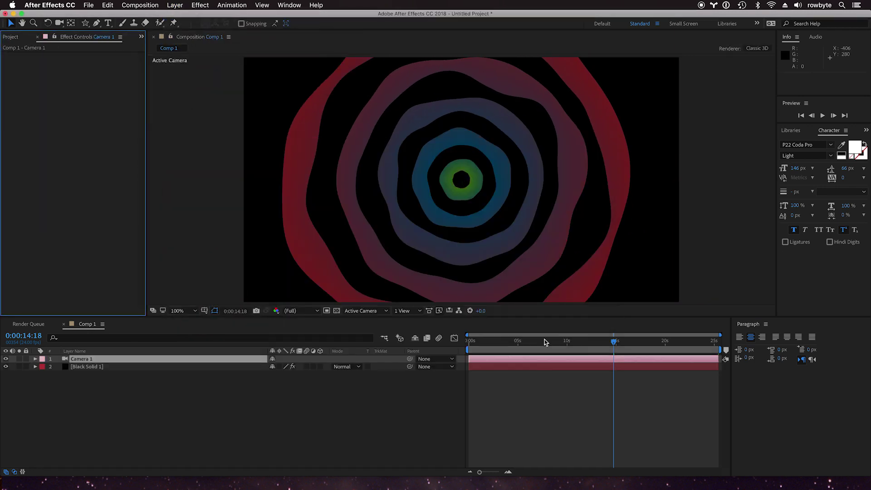
- Orbit the camera to view the rings from the side as a receding tunnel
key("c")
left_click_drag(400, 211, 541, 206)
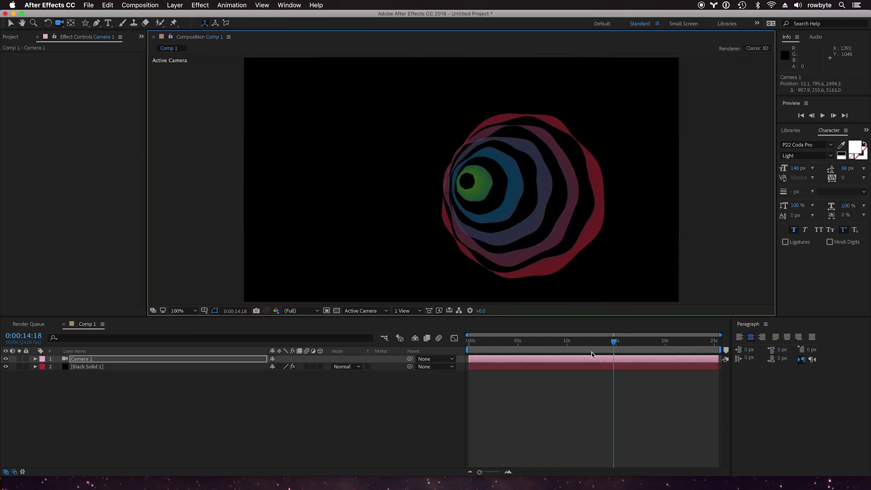
left_click_drag(594, 344, 648, 348)
left_click_drag(567, 260, 371, 263)
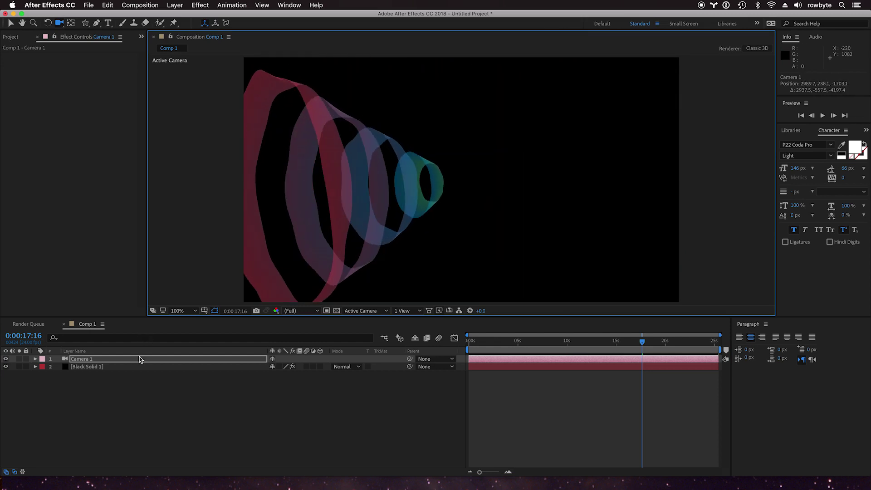
- Add a Null Object named Producer and turn on its 3D Layer switch
left_click(101, 370)
left_click(175, 5)
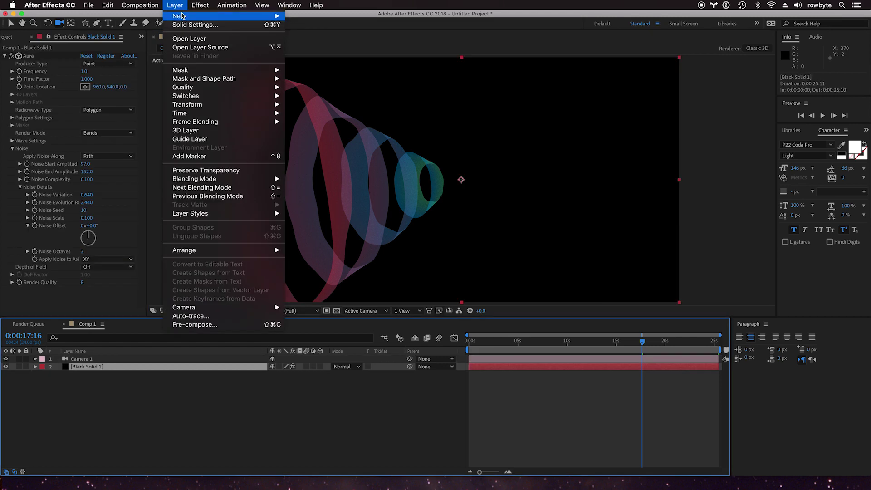
mouse_move(267, 15)
left_click(312, 53)
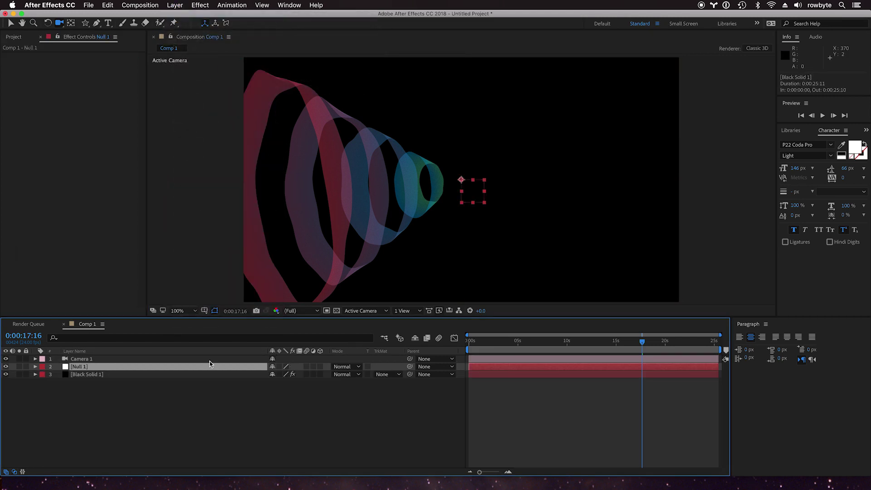
key("Return")
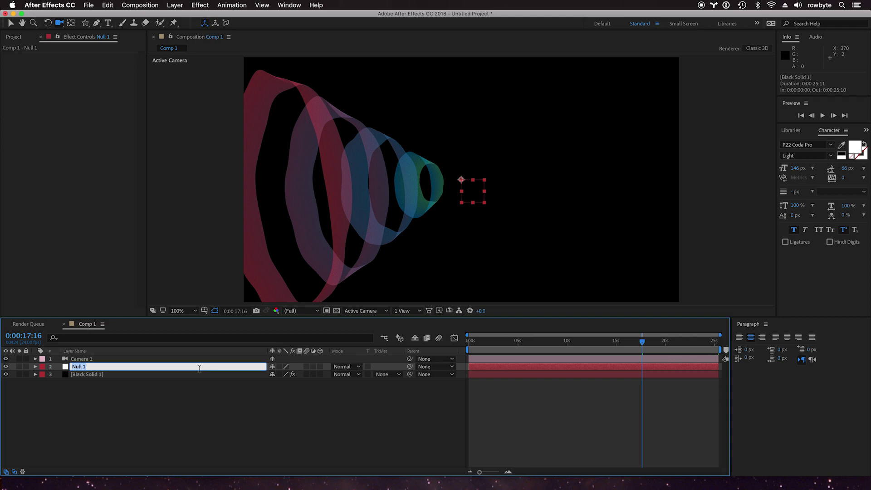
key("Return")
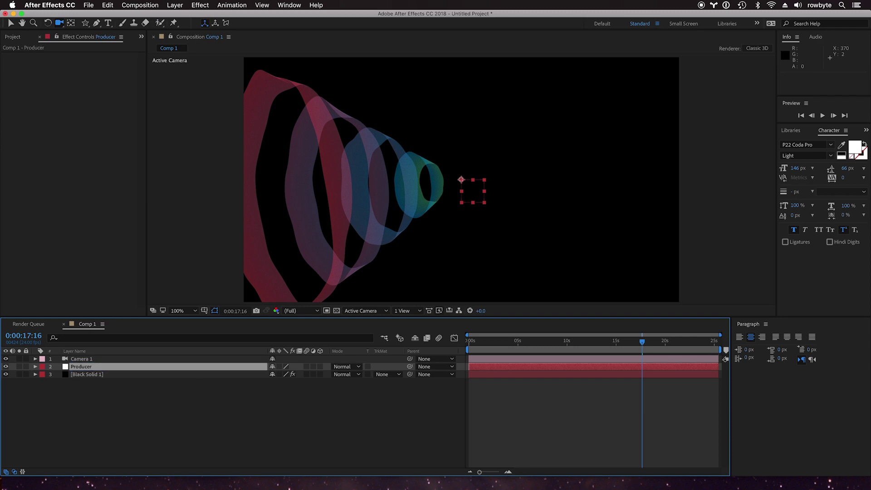
left_click(320, 367)
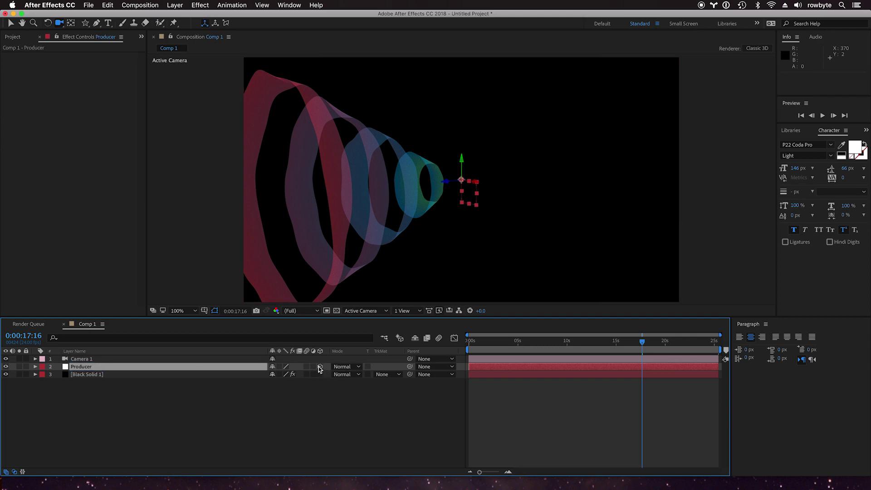
left_click(176, 374)
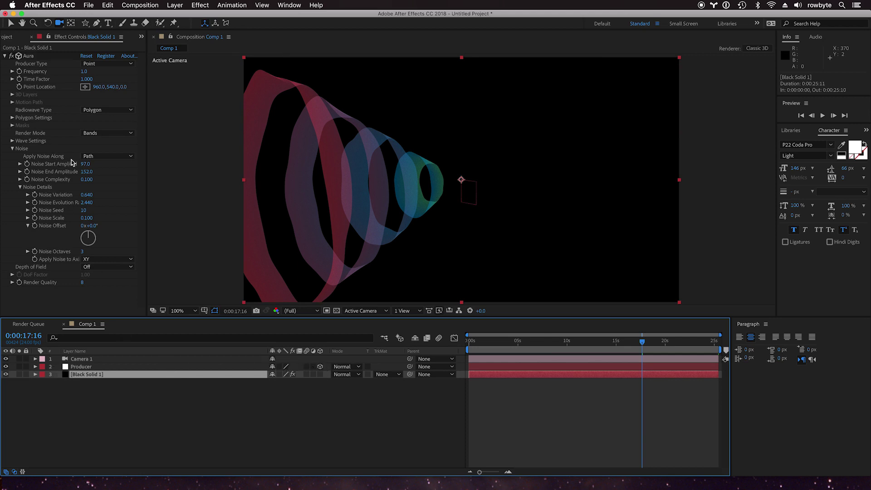
- Set Aura's Producer Type to 3D Layers and move the playhead to 0:00:09:21
left_click(97, 64)
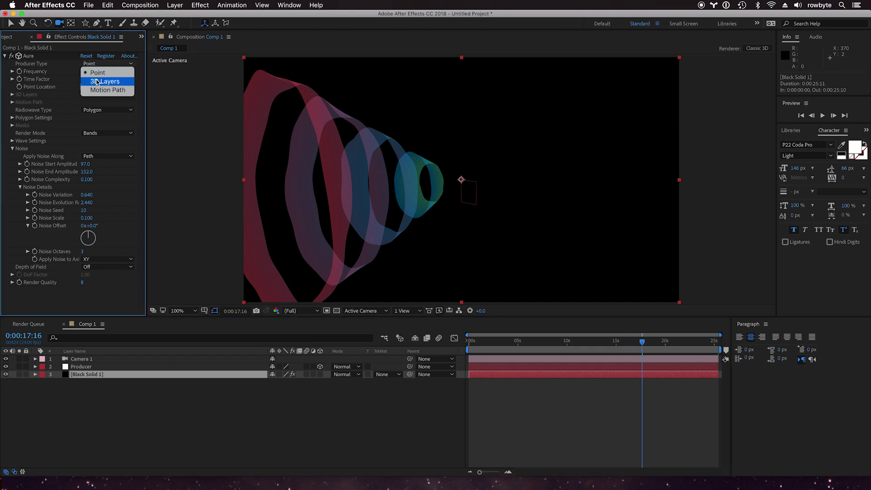
left_click(96, 81)
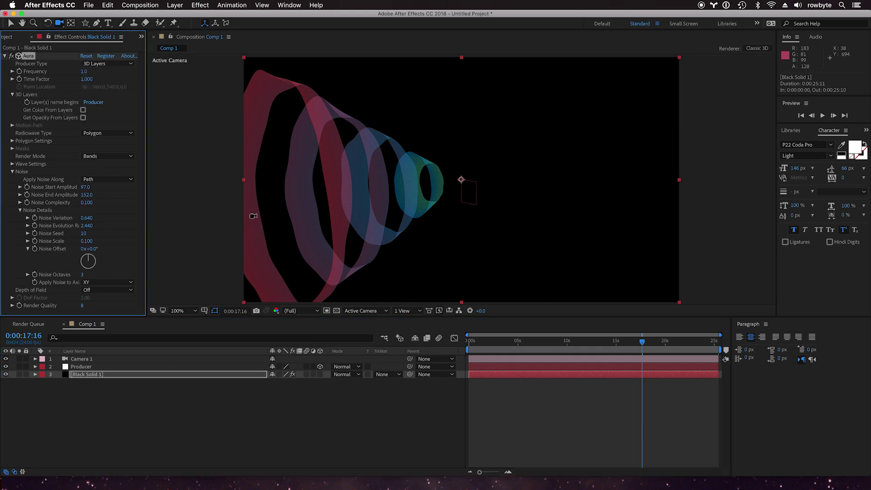
left_click_drag(498, 343, 567, 341)
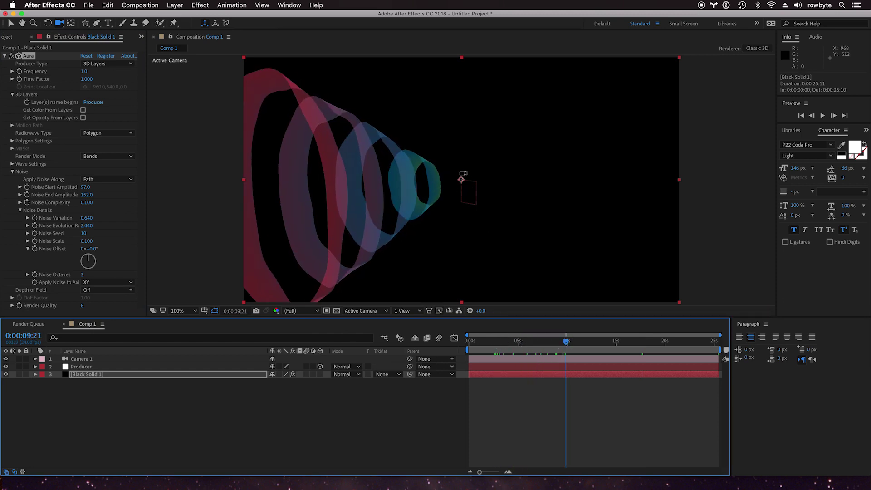
- Set the Producer null's Y Rotation to -1.0°
left_click(121, 368)
key("r")
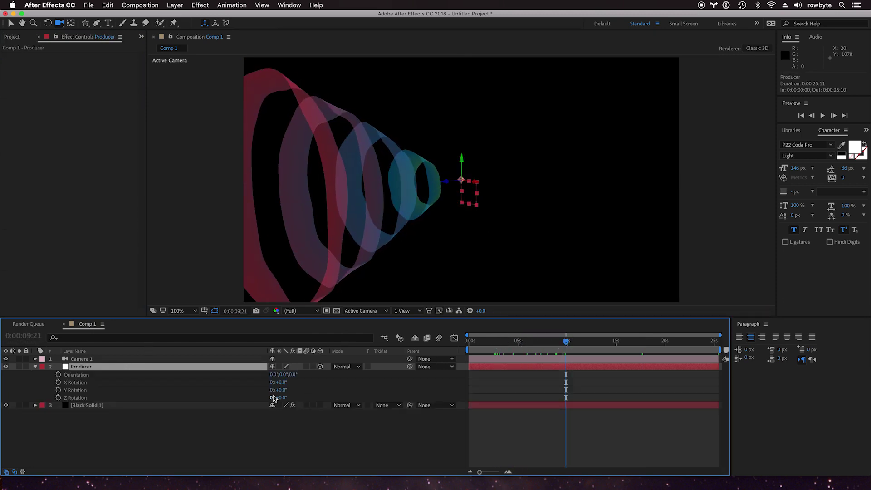
mouse_move(281, 389)
left_mouse_down()
mouse_move(400, 393)
mouse_move(286, 395)
left_mouse_up()
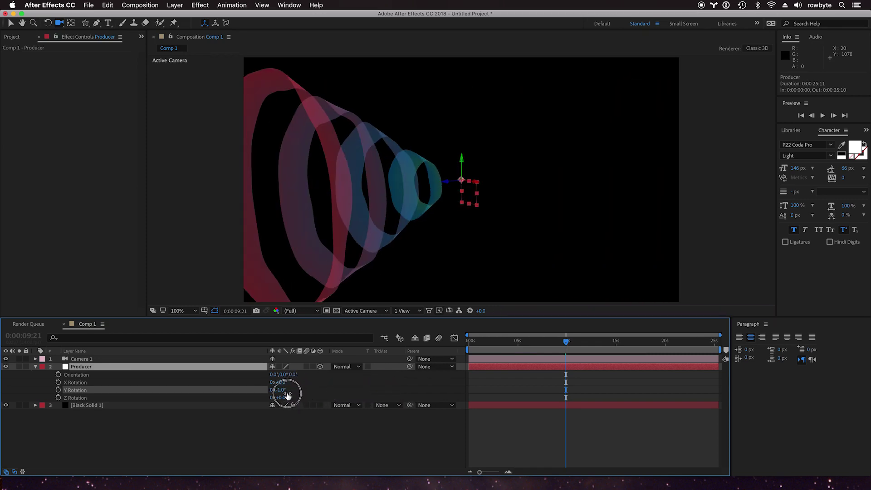
left_click(173, 406)
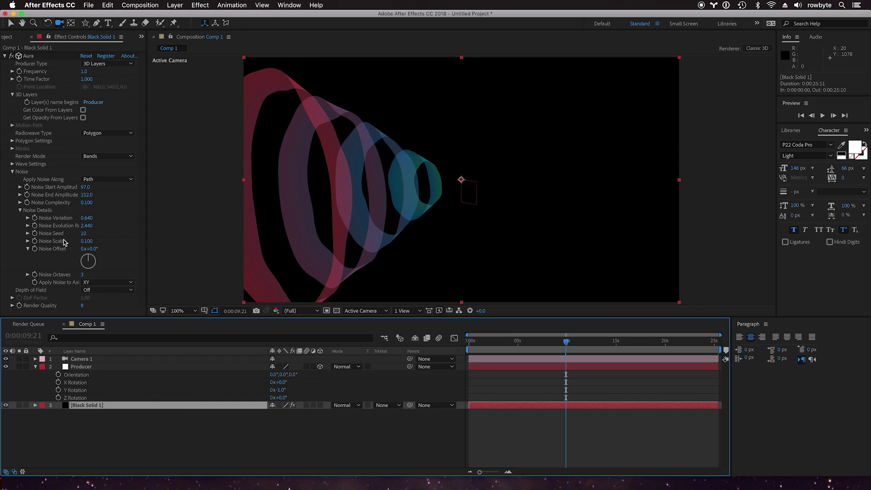
- Enable Get Color From Layers, disable Color Gradient Over Time, and open Producer's Solid Settings
left_click(12, 173)
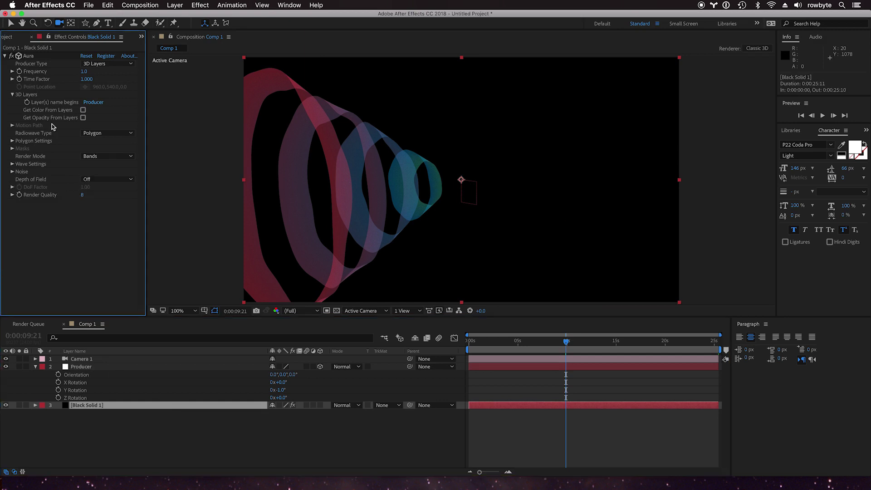
left_click(83, 109)
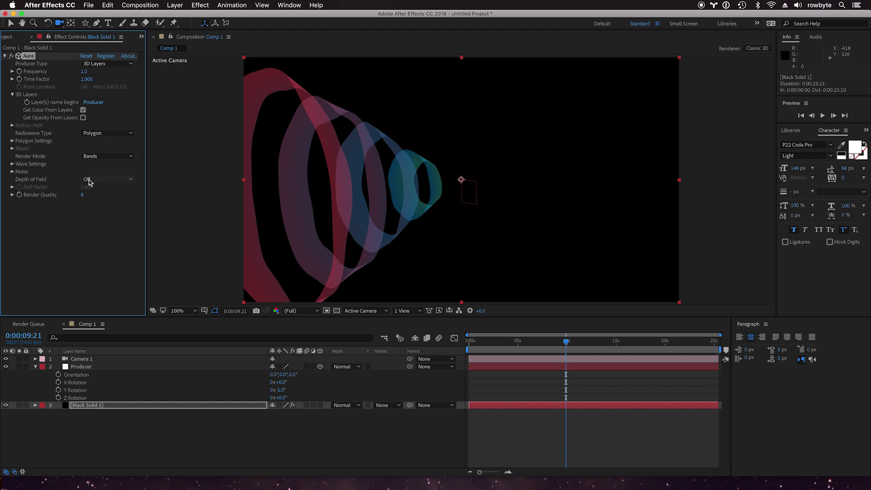
left_click(12, 164)
scroll(10, 169, "down", 3)
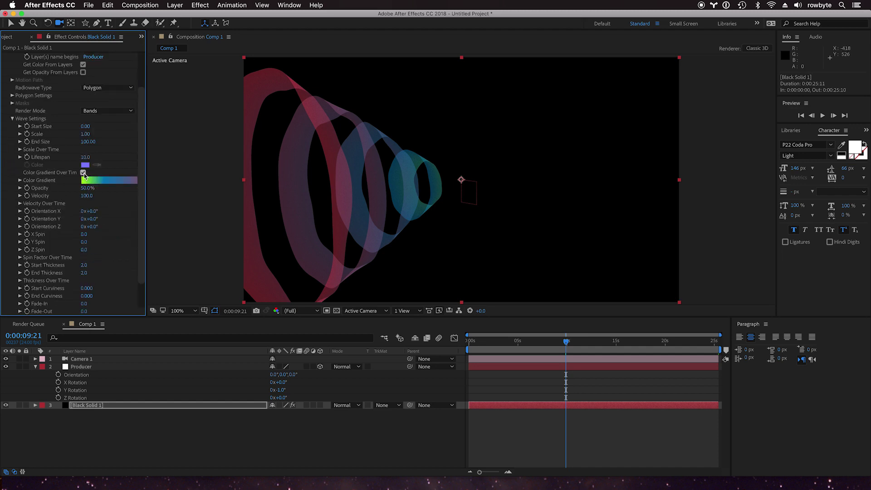
left_click(83, 172)
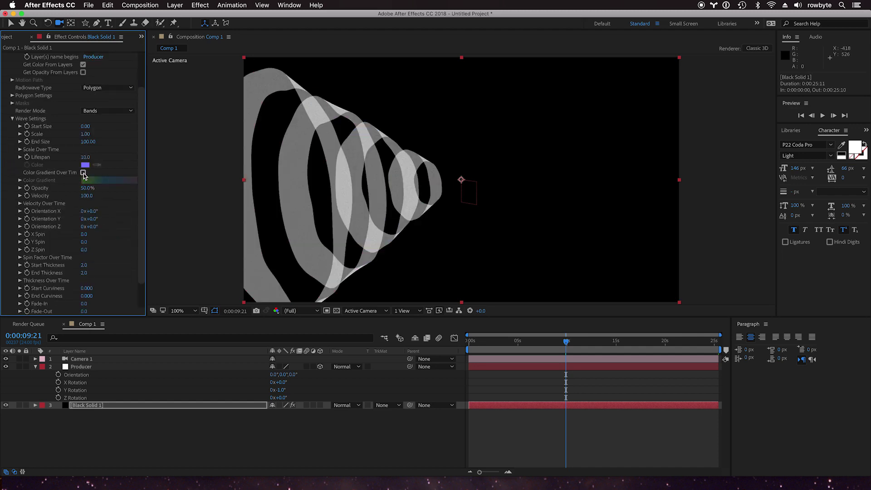
left_click(97, 366)
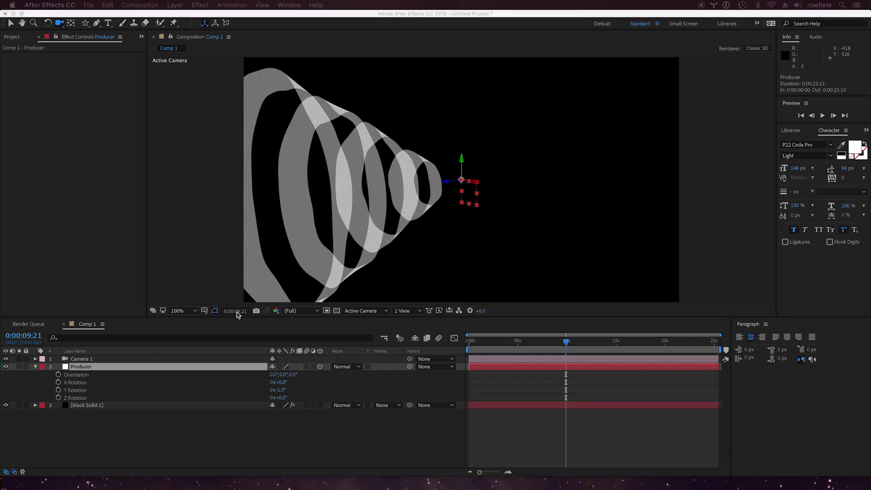
key("super+shift+y")
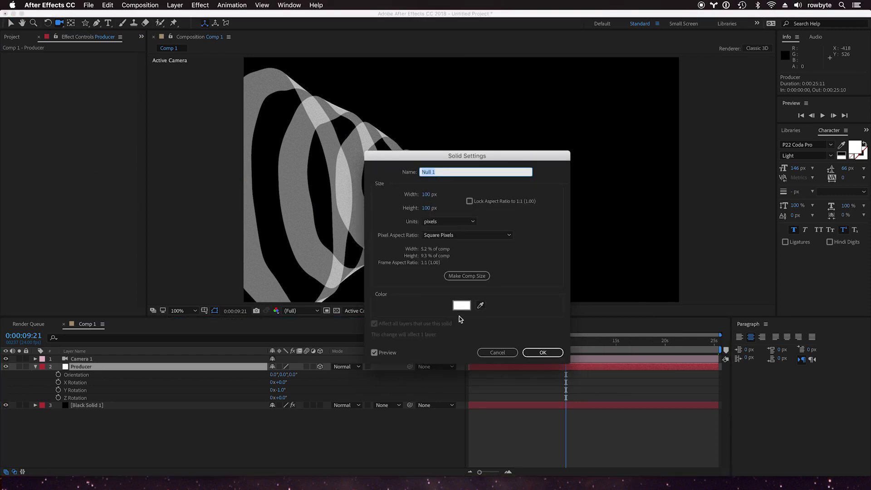
- Change the Producer null's solid colour to red
left_click(462, 305)
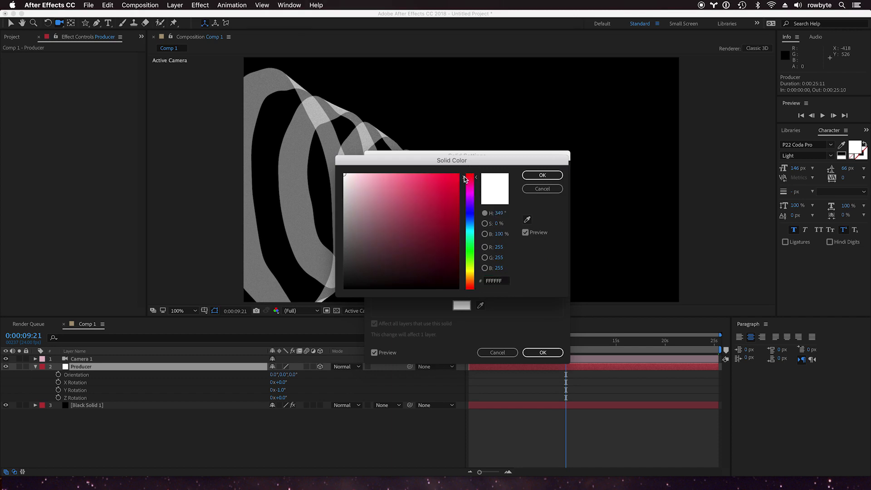
left_click(457, 175)
left_click(529, 176)
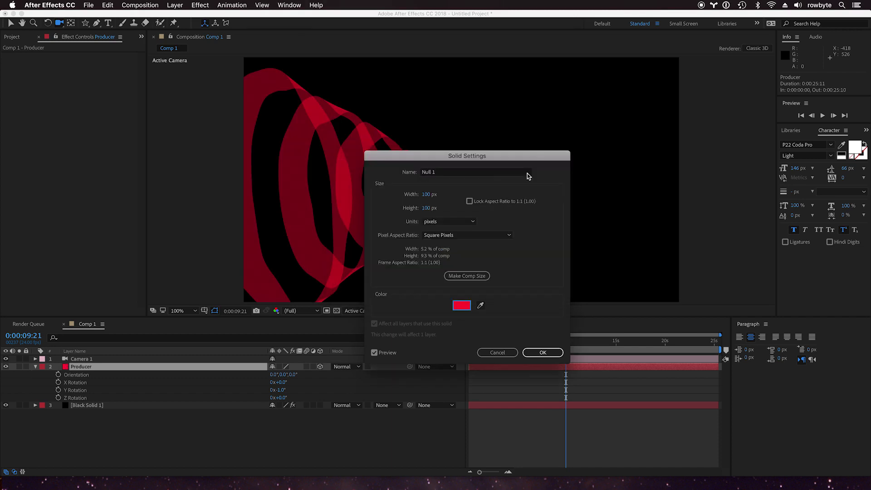
left_click(543, 353)
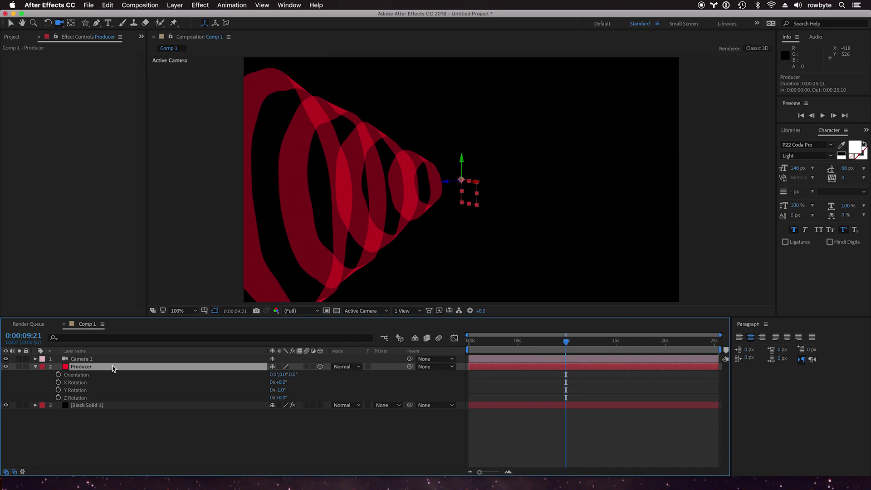
- Duplicate Producer as Producer 2 and rotate it to about 248° on Y
key("super+d")
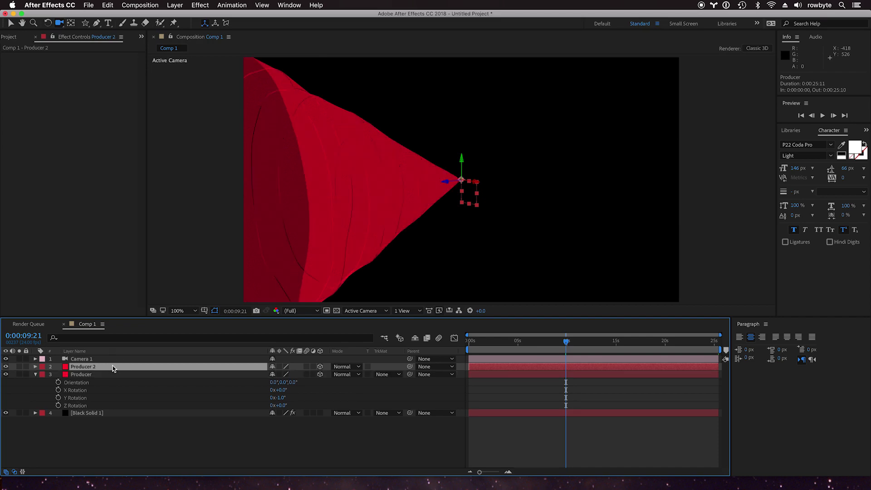
key("r")
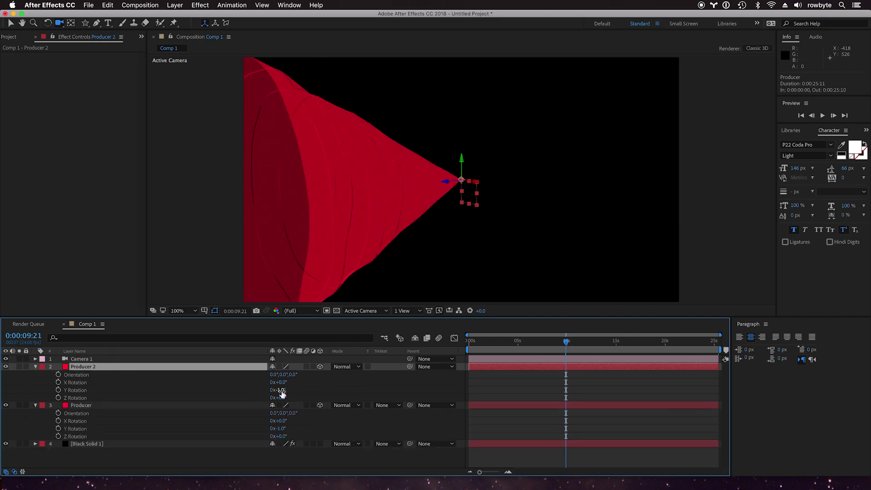
left_click_drag(282, 391, 395, 395)
key("Return")
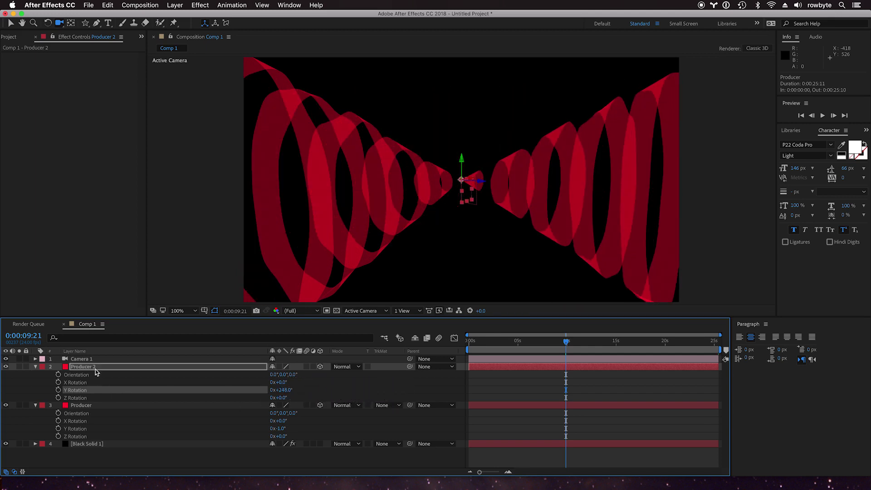
key("Return")
- Colour Producer 2 green and return the playhead to about 2 seconds
key("super+shift+y")
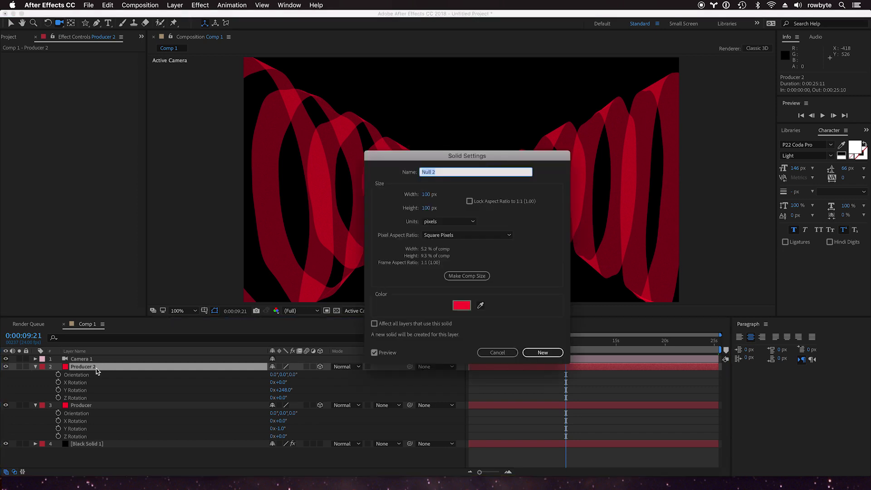
left_click(461, 305)
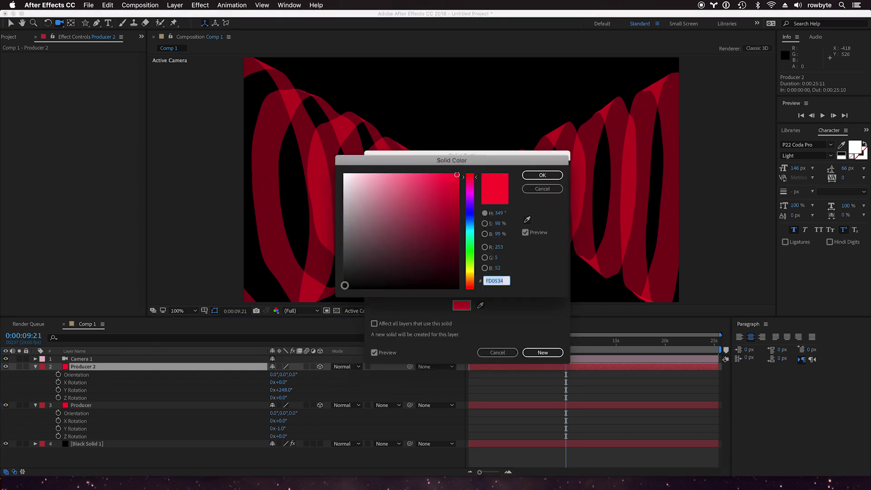
left_click(468, 263)
left_click(543, 175)
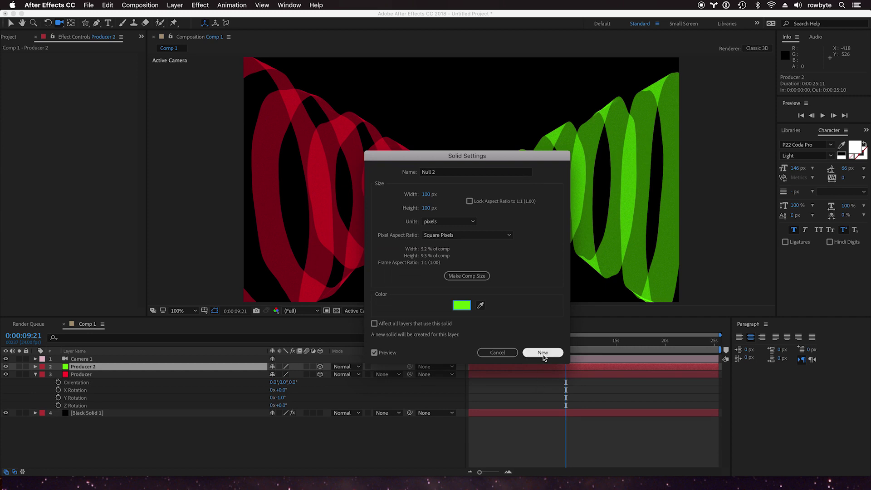
left_click(542, 352)
left_click_drag(534, 341, 565, 347)
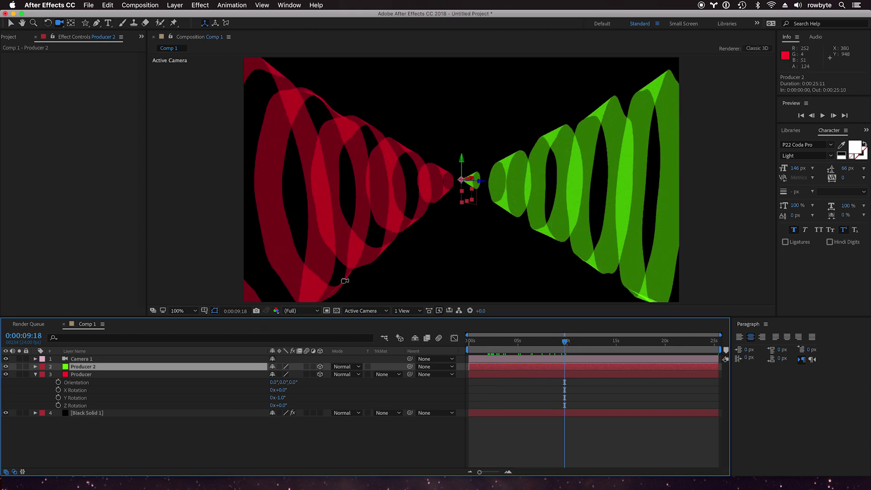
- Preview the red and green bands later in time, then select Black Solid 1 to show its Aura controls
left_click_drag(567, 346, 585, 346)
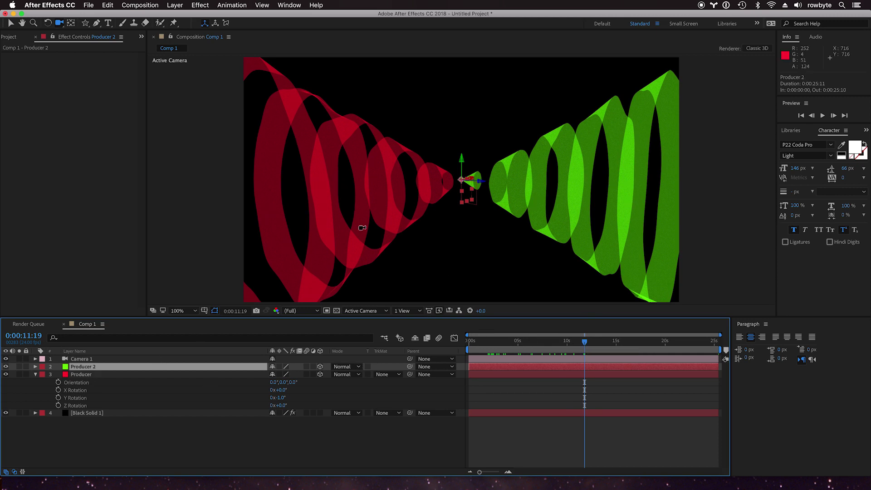
left_click(101, 417)
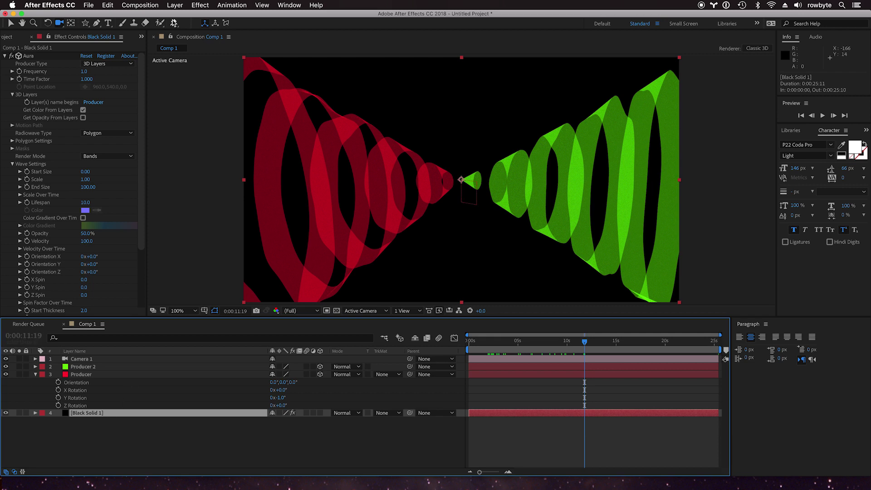
- Draw a rectangular mask around the frame centre on Black Solid 1 with the Rectangle Tool
left_click(85, 26)
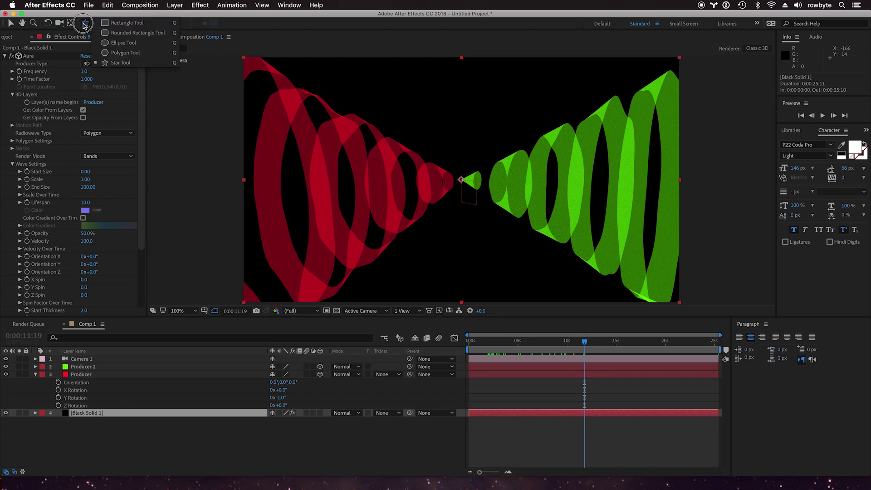
left_click(110, 27)
left_click(386, 131)
left_click_drag(386, 131, 560, 243)
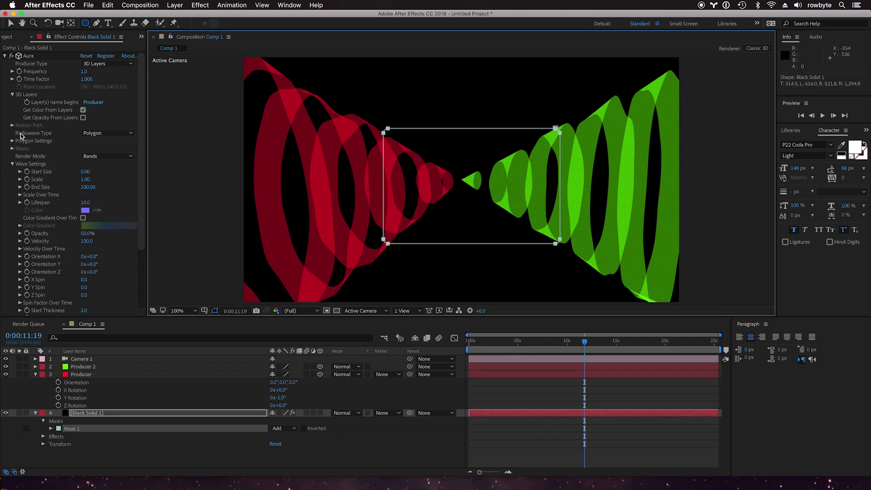
- Set Aura's Radiowave Type to Mask with Mask 1 as the path, and preview the boxy bands
left_click(104, 137)
left_click(104, 152)
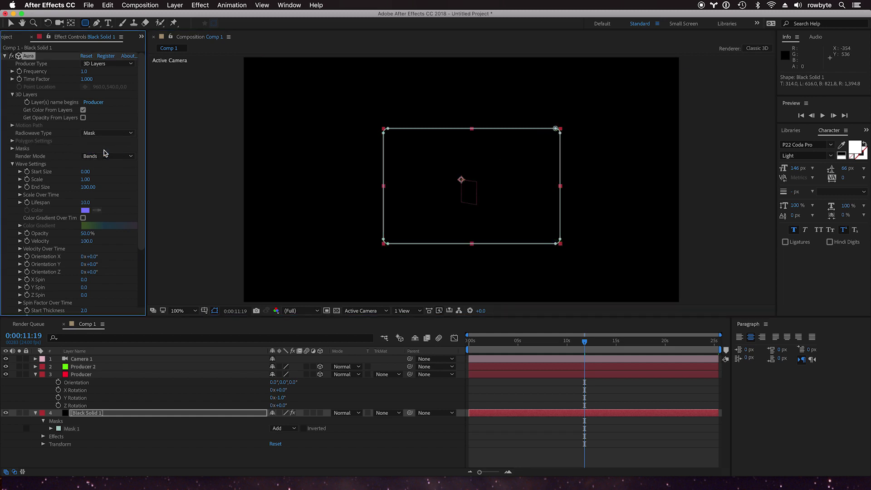
left_click(12, 149)
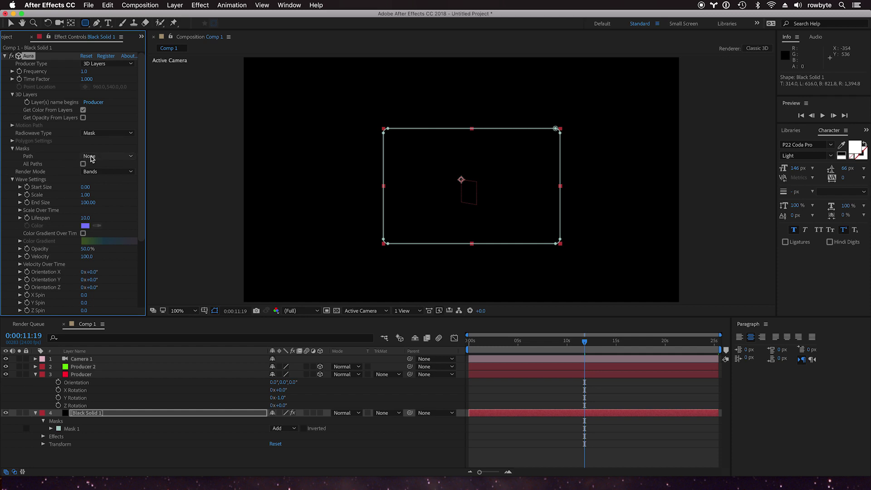
left_click(91, 157)
left_click(93, 184)
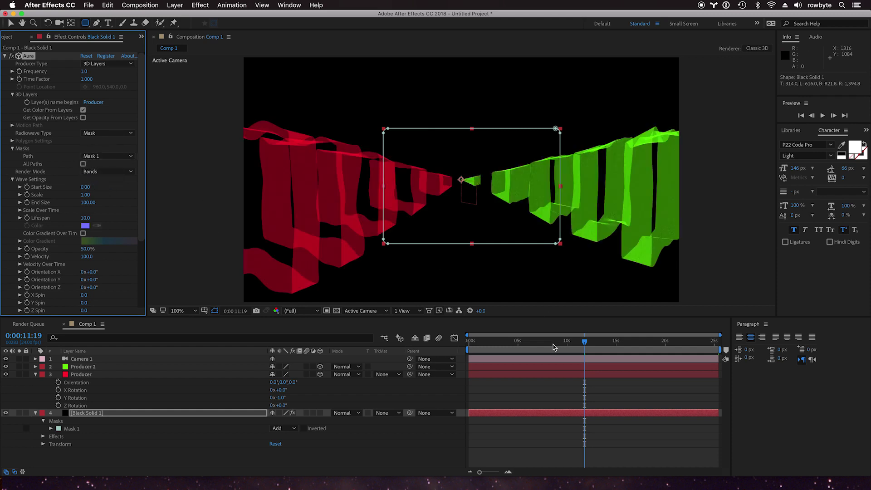
mouse_move(556, 345)
left_mouse_down()
mouse_move(507, 345)
mouse_move(551, 345)
left_mouse_up()
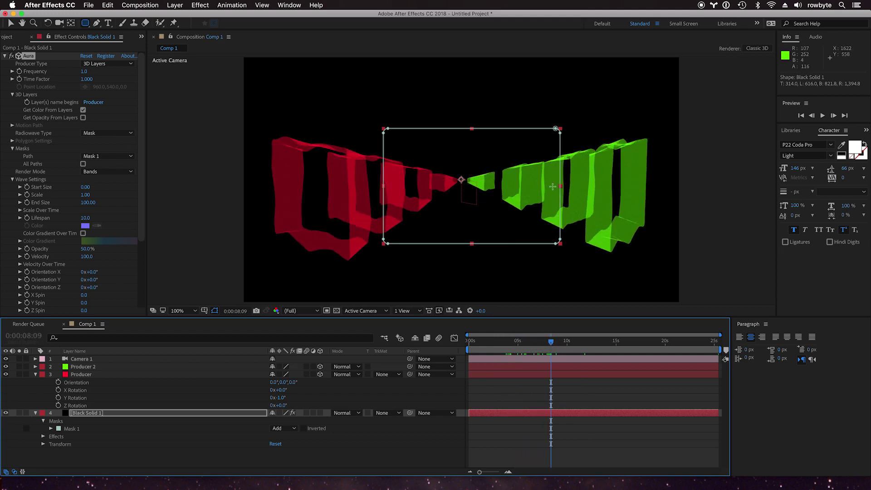
- Set Aura's Noise Start Amplitude and Noise End Amplitude both to 0, then preview the cleaner ribbons
scroll(45, 254, "down", 5)
left_click(12, 288)
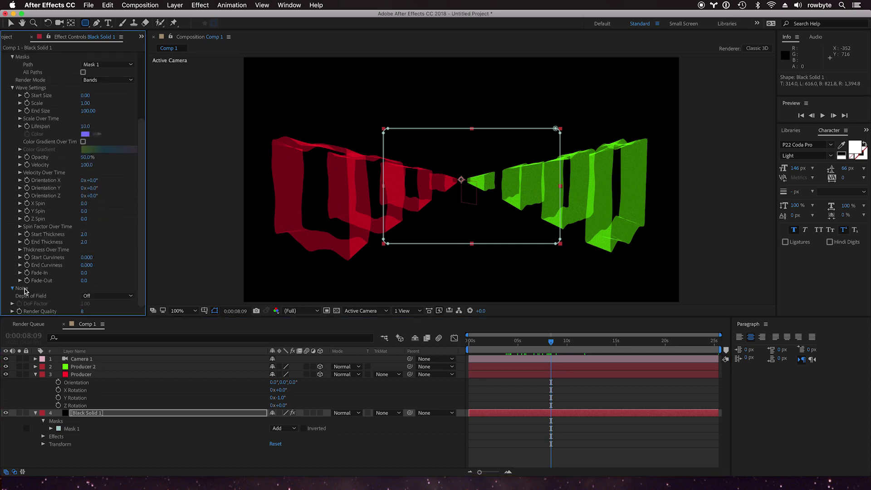
scroll(68, 227, "down", 5)
left_click(84, 217)
type("97")
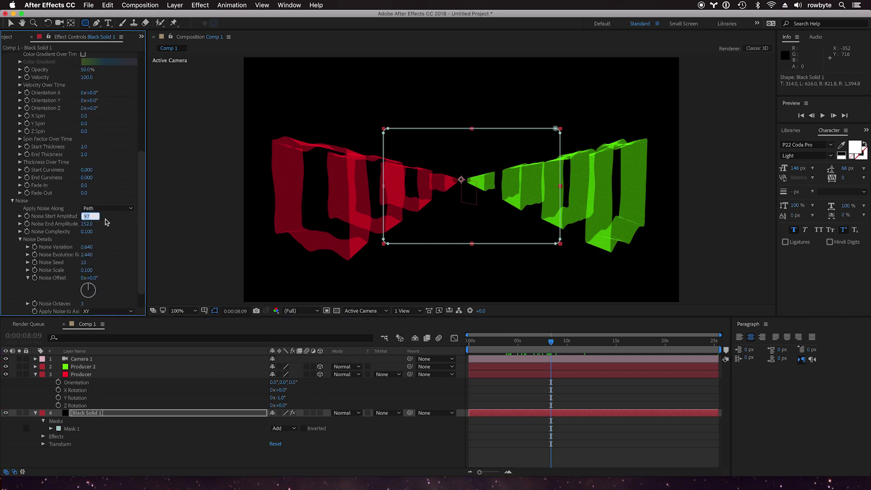
key("Tab")
type("0")
key("Return")
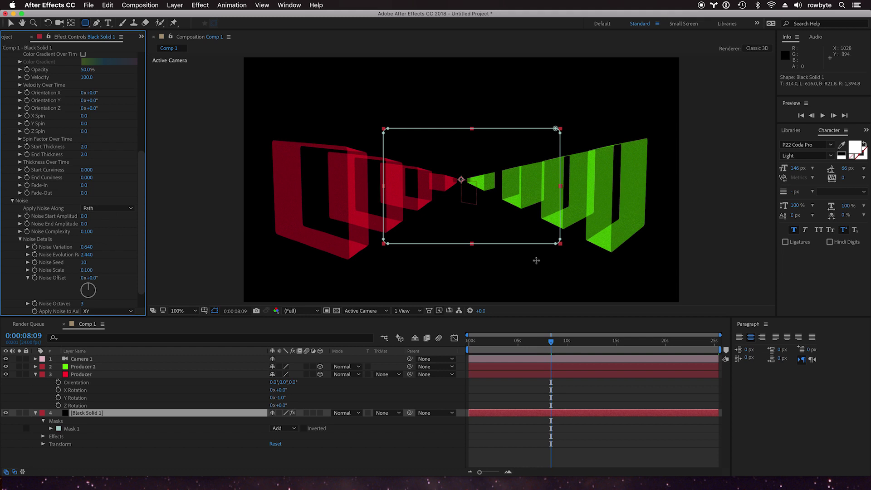
mouse_move(550, 342)
left_mouse_down()
mouse_move(496, 343)
mouse_move(554, 344)
left_mouse_up()
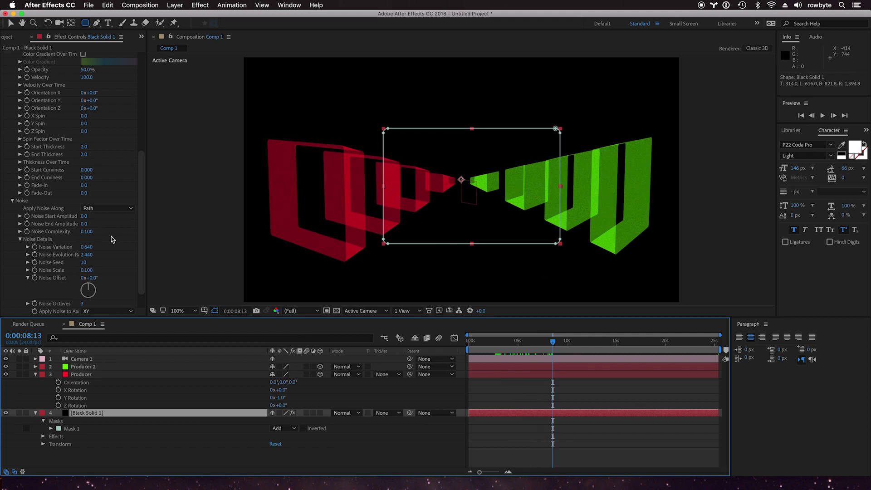
- Raise Aura's Z Spin to 35.0 and scrub the timeline to watch the ribbons twist
left_click_drag(84, 135, 93, 132)
left_click_drag(485, 339, 593, 345)
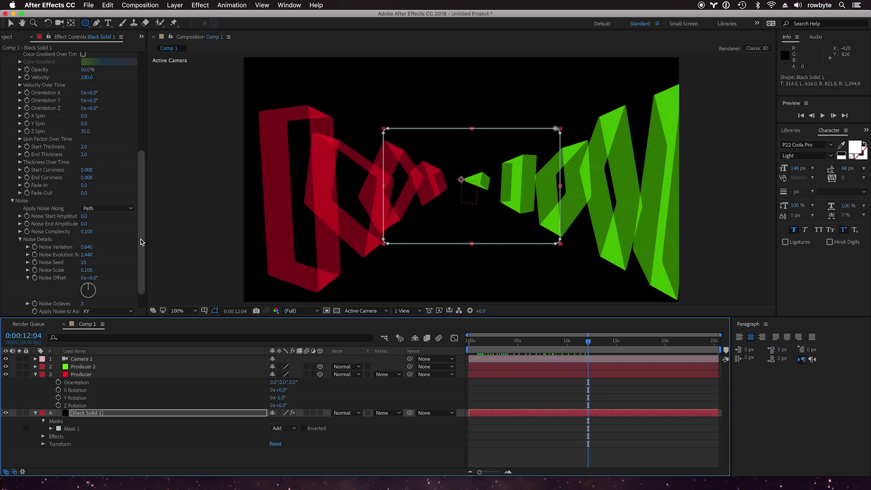
left_click_drag(141, 238, 154, 136)
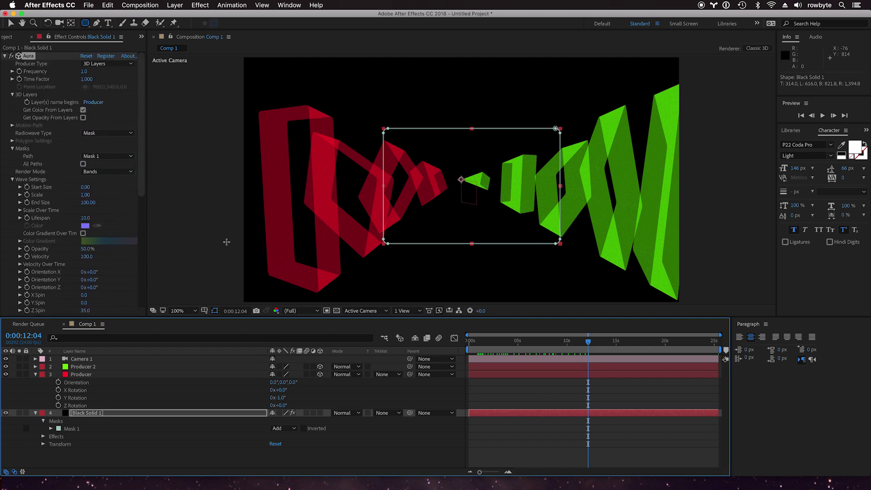